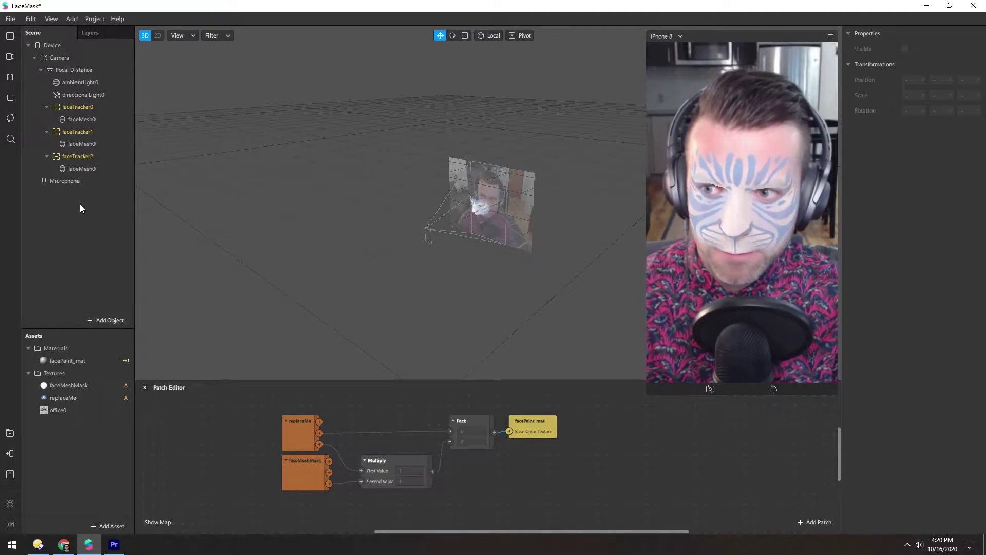
- Inspect the face trackers and keep the second tracker following Face 2
{"action": "left_click", "coordinate": [70, 107]}
{"action": "left_click", "coordinate": [76, 121]}
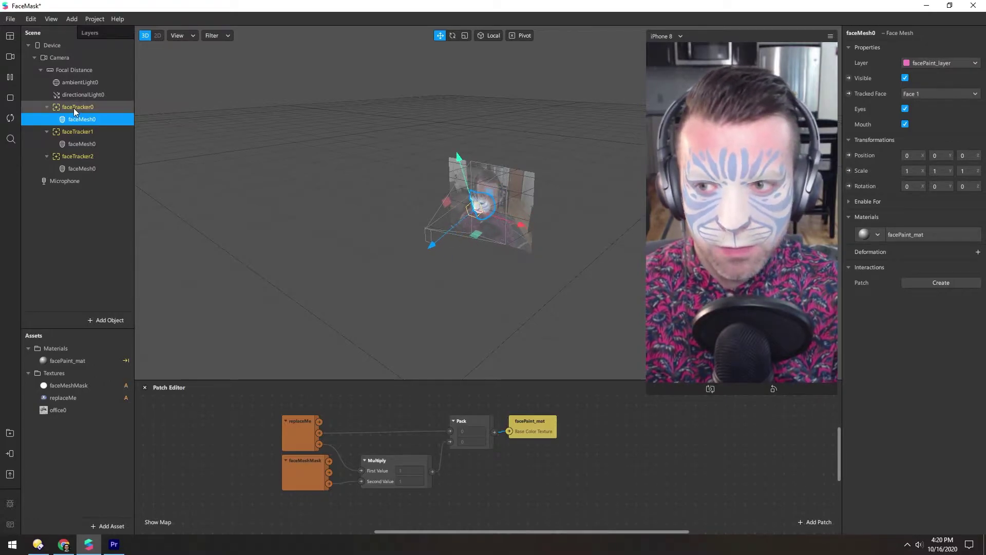
{"action": "left_click", "coordinate": [73, 107]}
{"action": "left_click", "coordinate": [75, 131]}
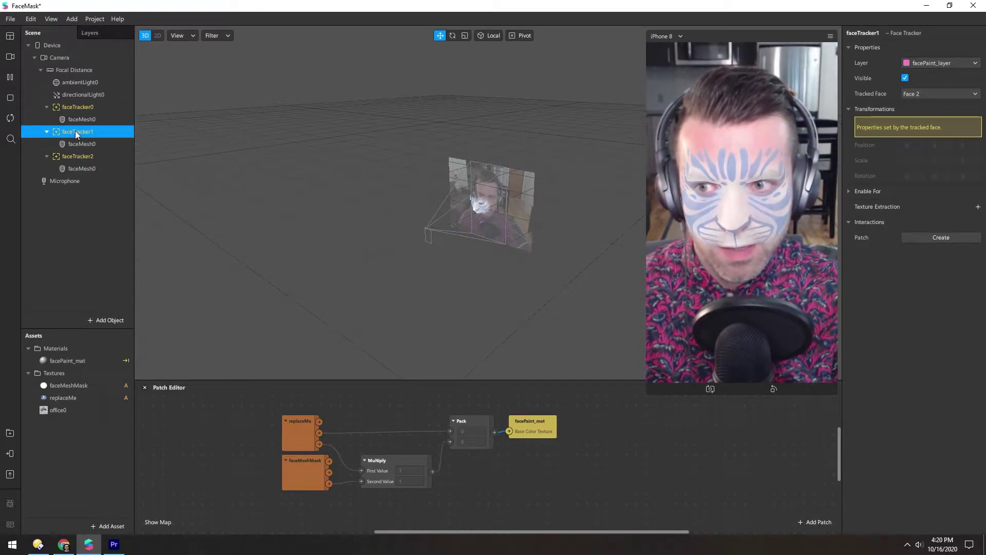
{"action": "left_click", "coordinate": [913, 91]}
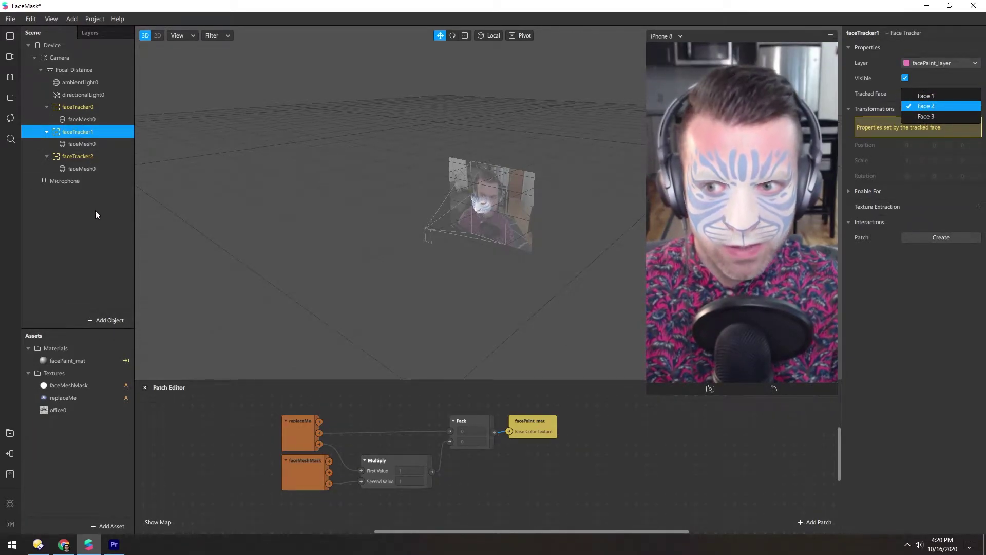
{"action": "left_click", "coordinate": [118, 150]}
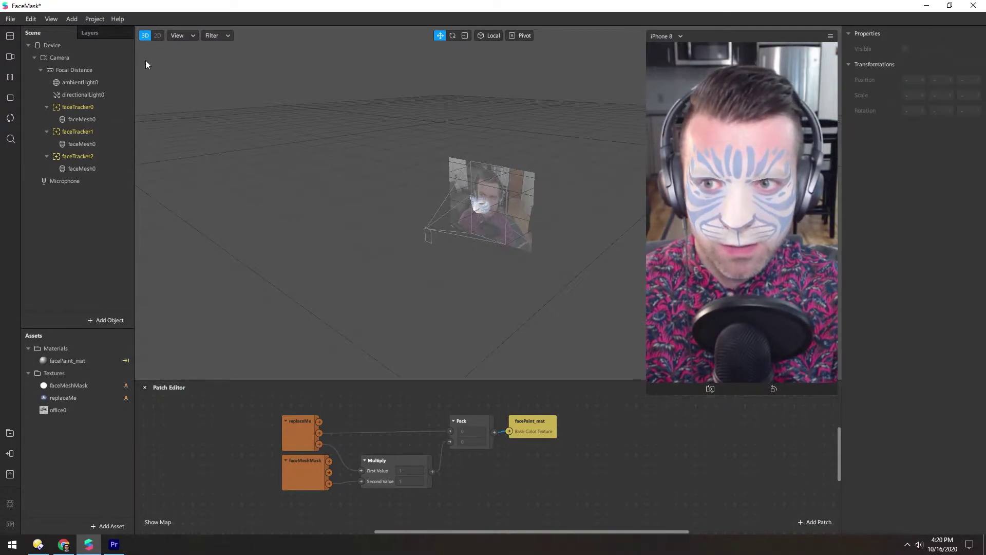
- Preview the effect on the two-men simulation video, then return to the live webcam
{"action": "left_click", "coordinate": [11, 58]}
{"action": "scroll", "coordinate": [74, 162], "scroll_direction": "down", "scroll_amount": 2}
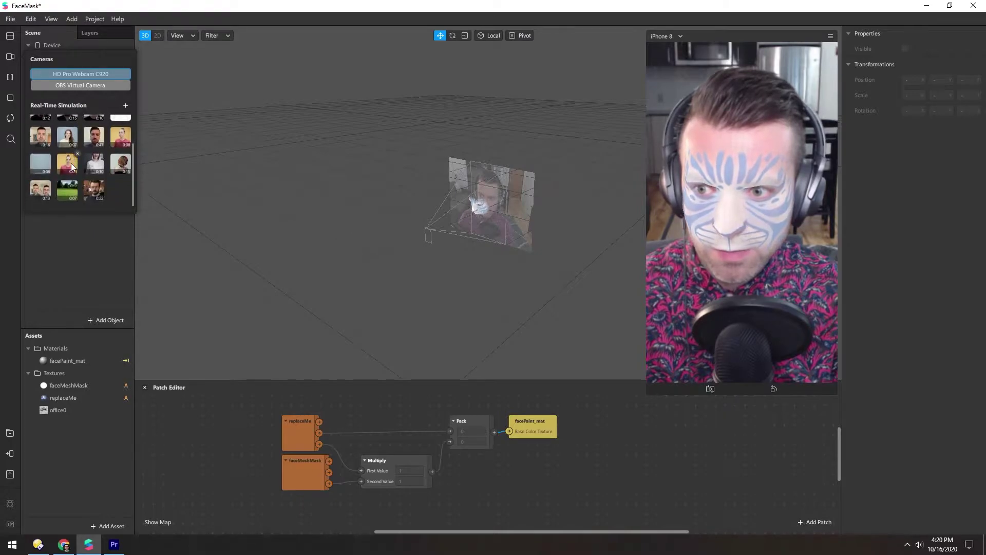
{"action": "left_click", "coordinate": [36, 191]}
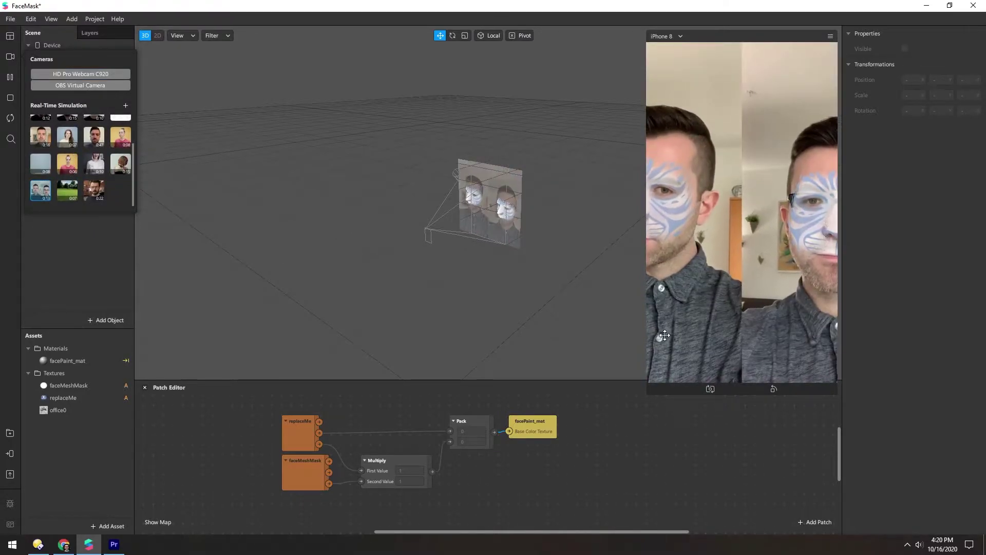
{"action": "scroll", "coordinate": [504, 205], "scroll_direction": "up", "scroll_amount": 5}
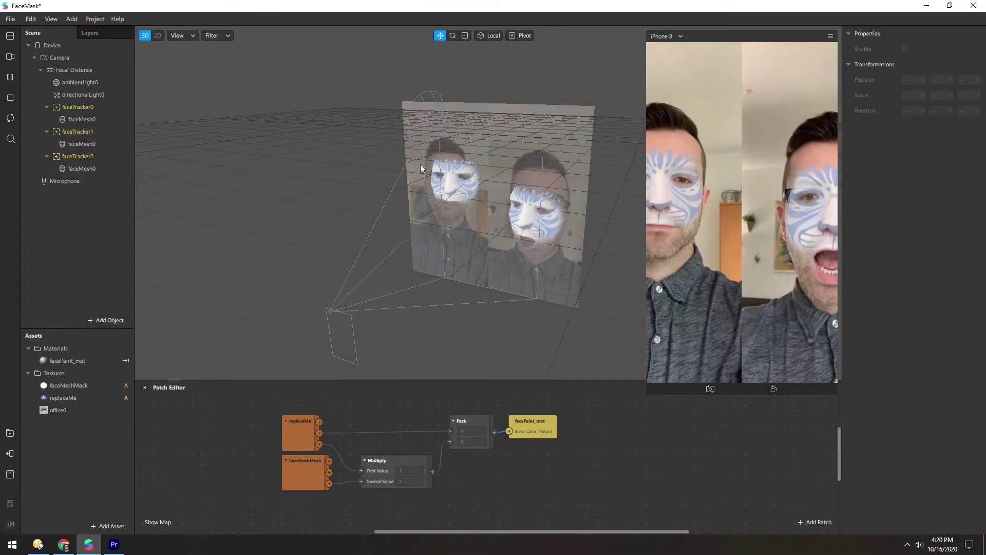
{"action": "left_click", "coordinate": [70, 133]}
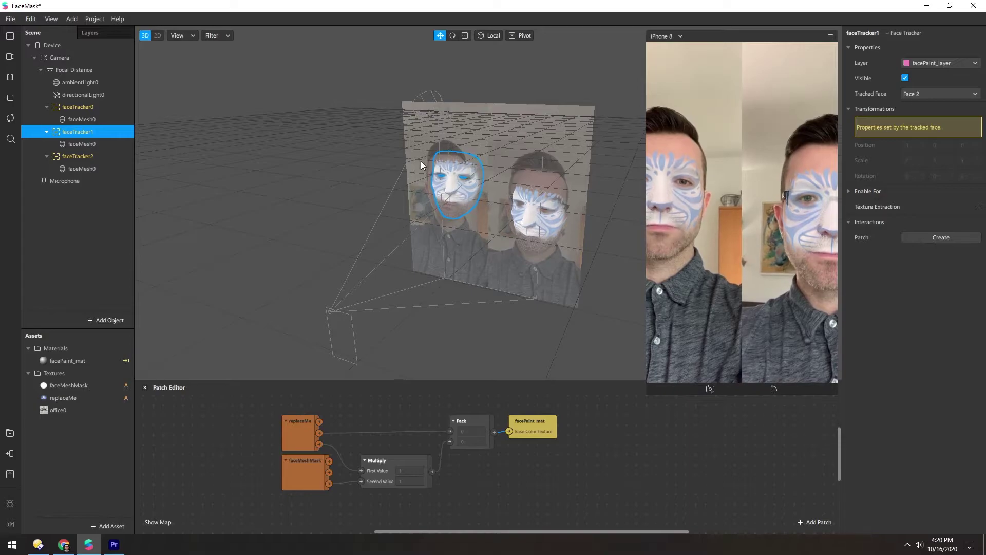
{"action": "left_click", "coordinate": [9, 57]}
{"action": "left_click", "coordinate": [66, 75]}
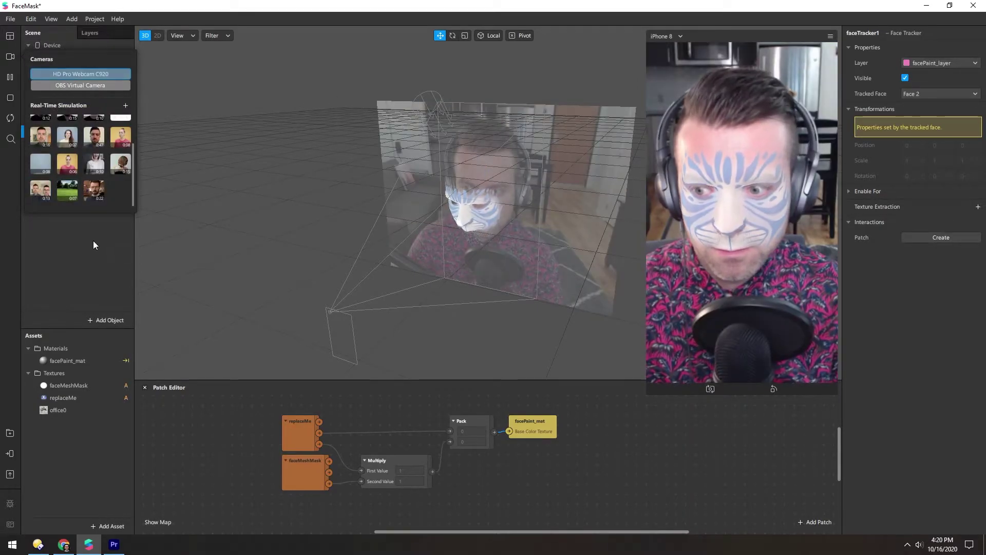
{"action": "left_click", "coordinate": [92, 239]}
- On faceMesh0's Physically-Based facePaint_mat, set Metallic to 19 and Roughness to 79
{"action": "left_click", "coordinate": [66, 118]}
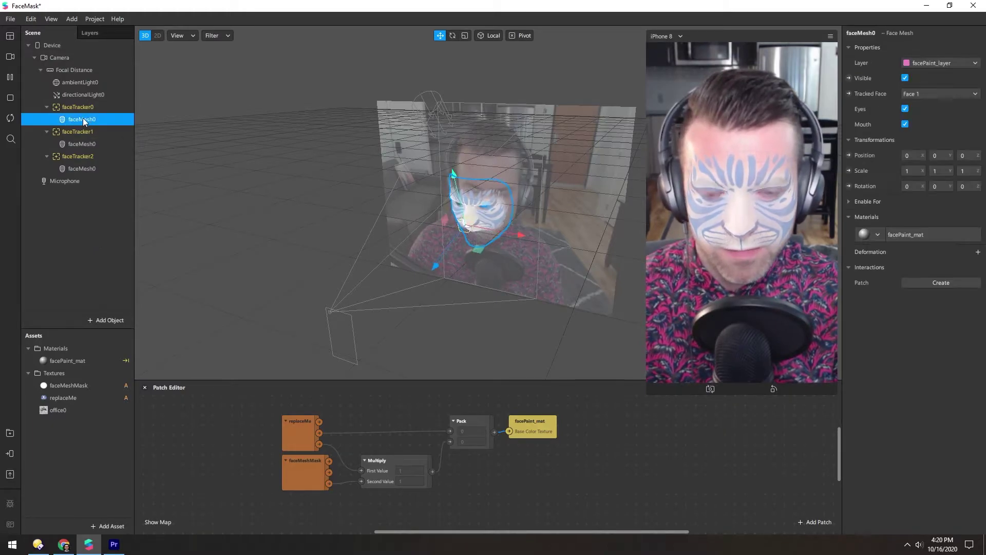
{"action": "left_click", "coordinate": [910, 236]}
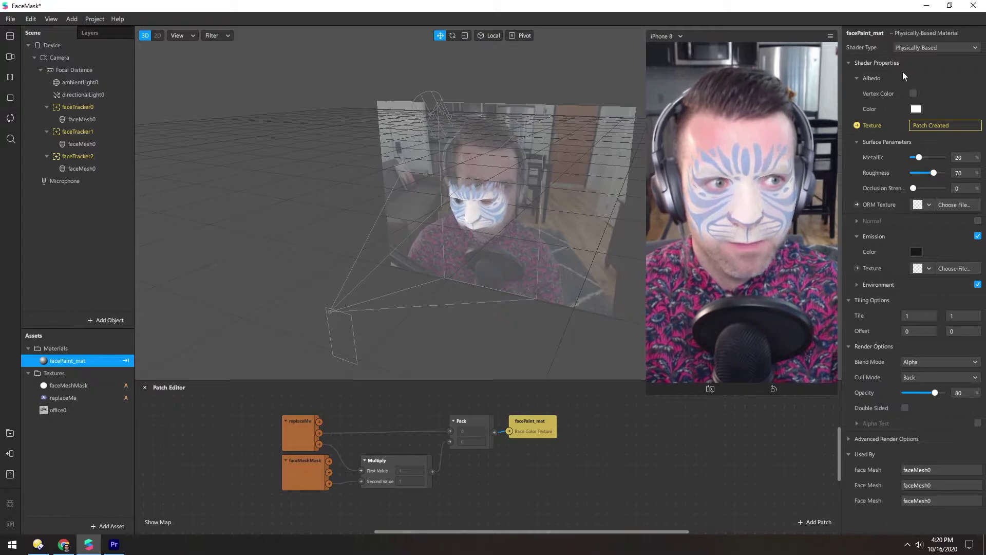
{"action": "left_click", "coordinate": [908, 47]}
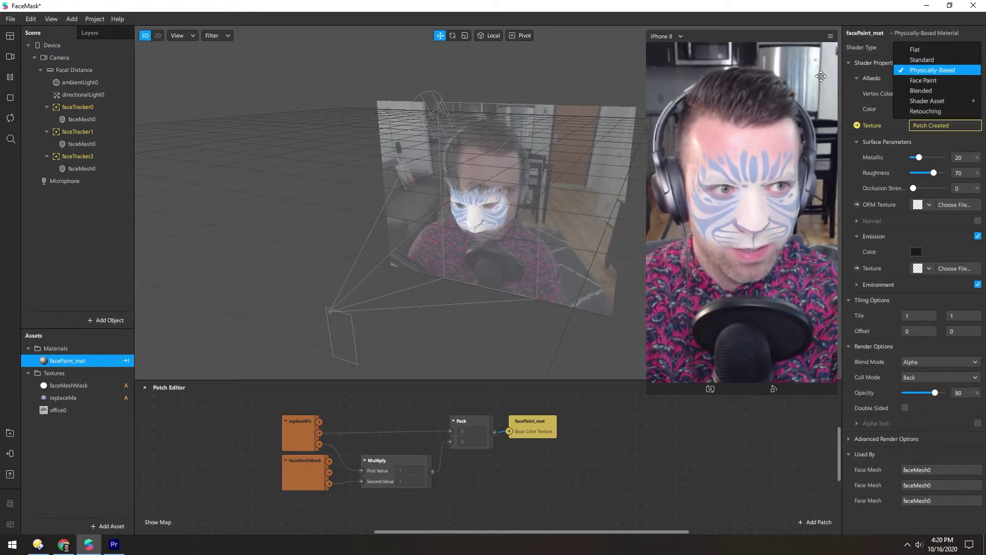
{"action": "left_click", "coordinate": [865, 17]}
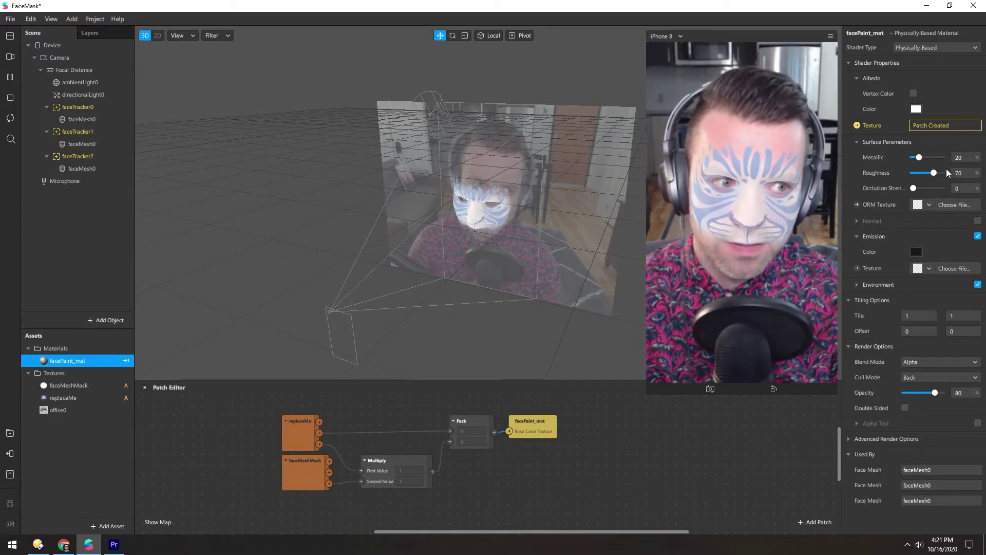
{"action": "mouse_move", "coordinate": [933, 173]}
{"action": "left_mouse_down"}
{"action": "mouse_move", "coordinate": [920, 175]}
{"action": "mouse_move", "coordinate": [934, 158]}
{"action": "left_mouse_up"}
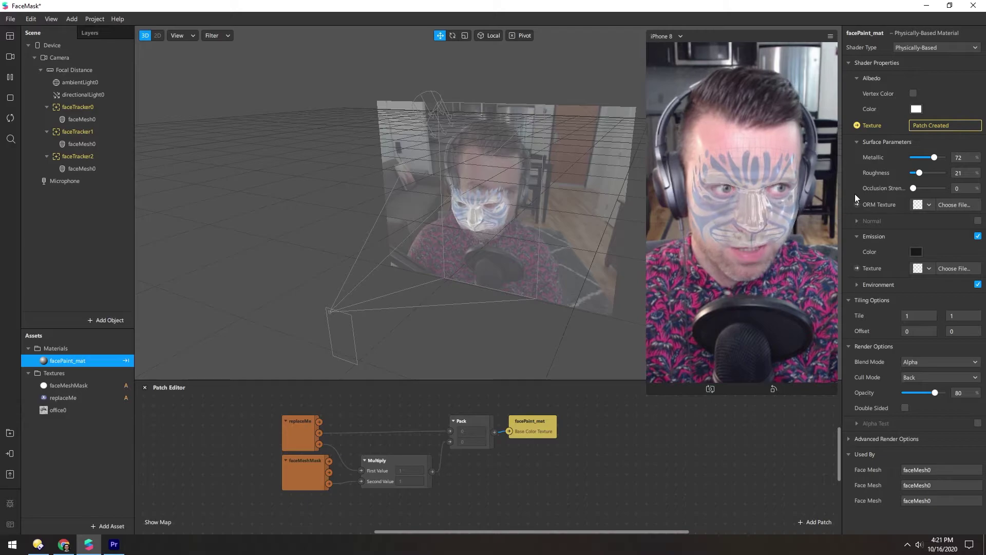
{"action": "mouse_move", "coordinate": [929, 157]}
{"action": "left_mouse_down"}
{"action": "mouse_move", "coordinate": [919, 158]}
{"action": "mouse_move", "coordinate": [936, 174]}
{"action": "left_mouse_up"}
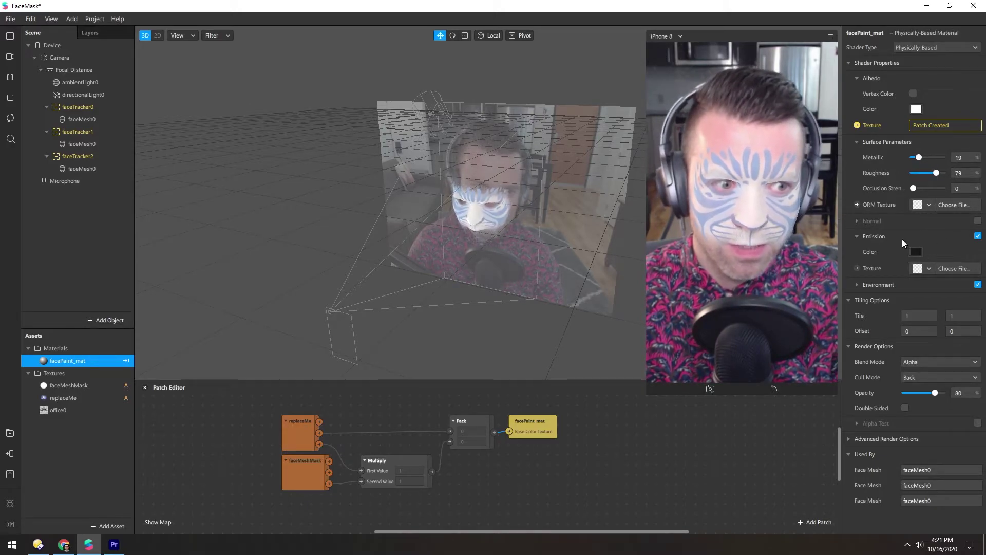
- Try the emission colour from white to black, cancel it, and leave facePaint_mat's Emission unchecked
{"action": "left_click", "coordinate": [977, 236]}
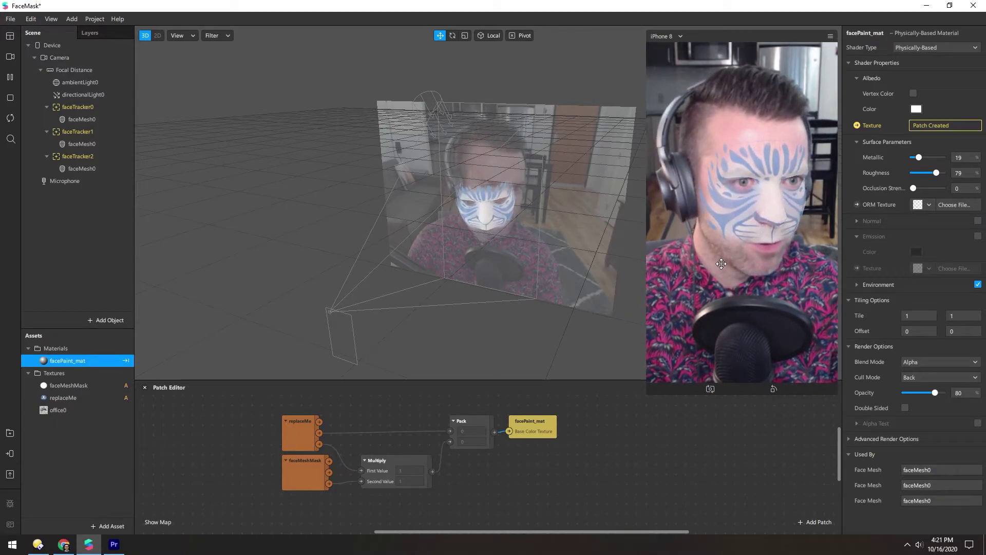
{"action": "left_click", "coordinate": [977, 236]}
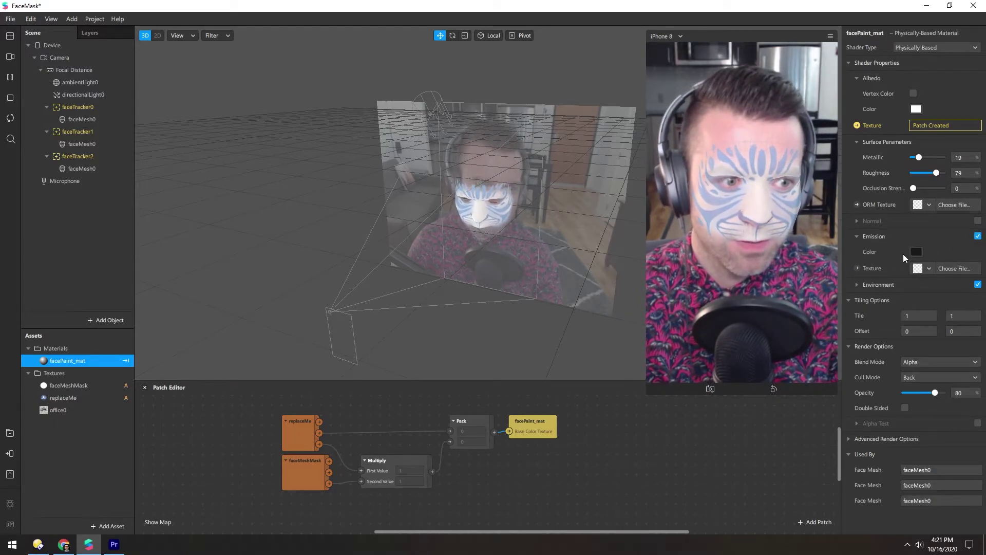
{"action": "left_click", "coordinate": [916, 251]}
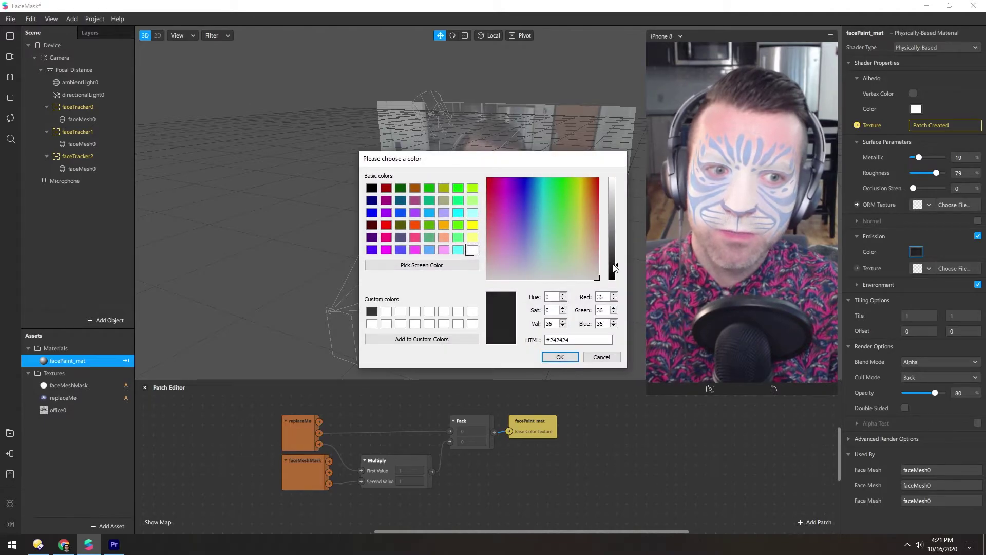
{"action": "left_click_drag", "start_coordinate": [615, 267], "coordinate": [608, 168]}
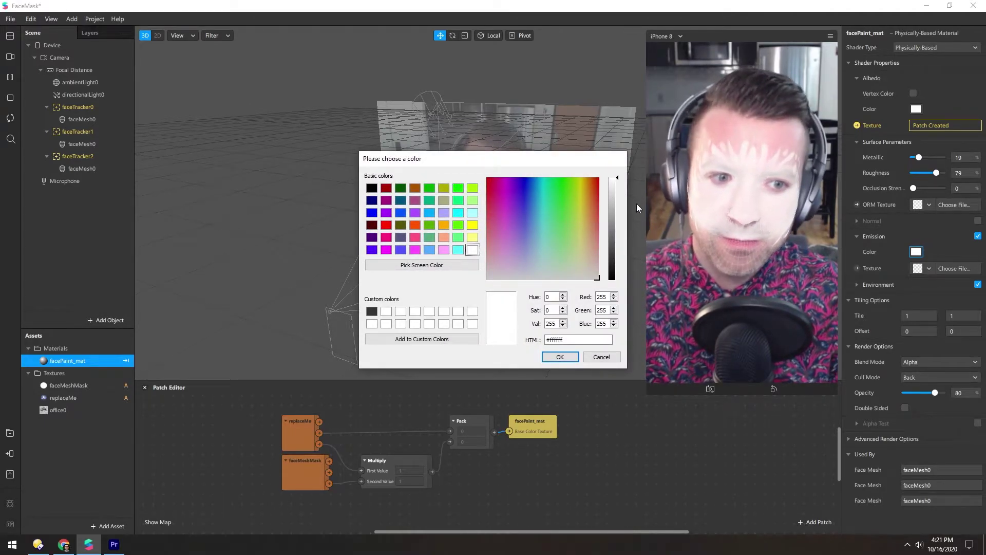
{"action": "left_click_drag", "start_coordinate": [612, 182], "coordinate": [612, 280]}
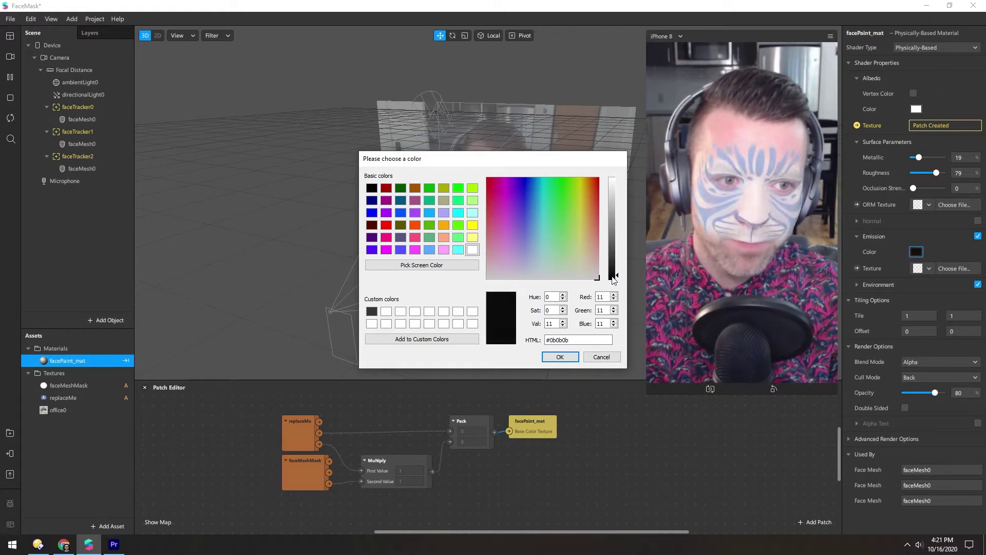
{"action": "left_click", "coordinate": [602, 356]}
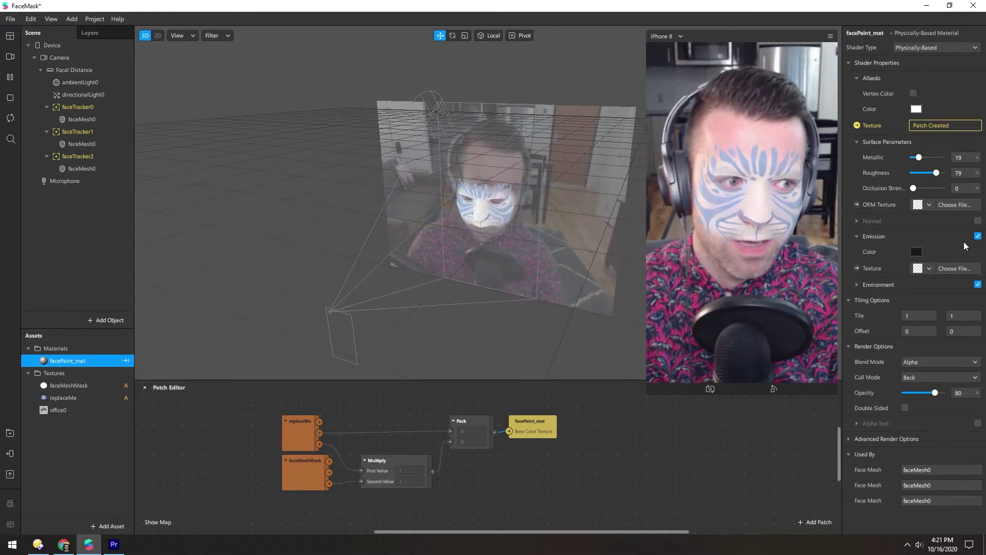
{"action": "left_click", "coordinate": [978, 236]}
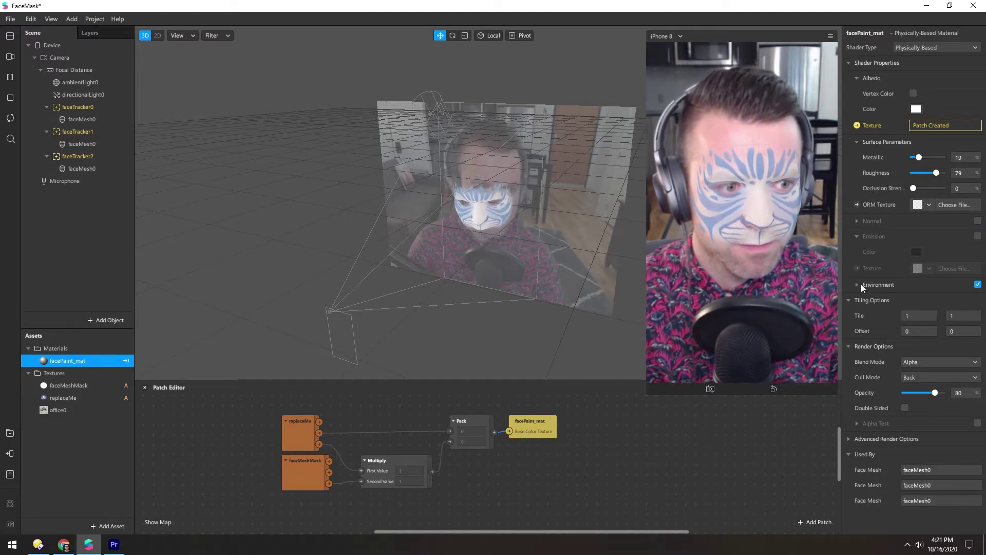
- Rotate facePaint_mat's environment to 114 and show the office0 texture's details
{"action": "left_click", "coordinate": [856, 284]}
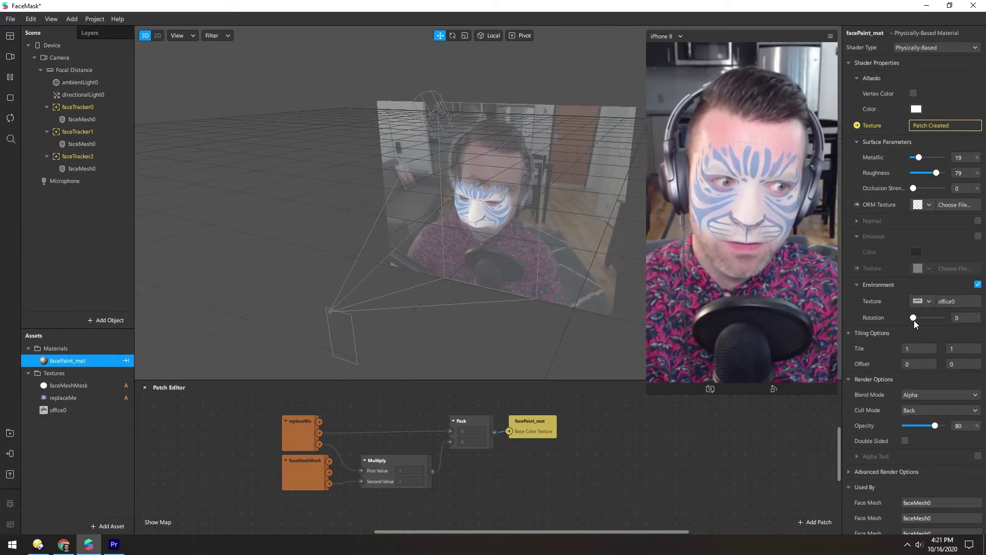
{"action": "mouse_move", "coordinate": [914, 319]}
{"action": "left_mouse_down"}
{"action": "mouse_move", "coordinate": [939, 320]}
{"action": "mouse_move", "coordinate": [924, 318]}
{"action": "left_mouse_up"}
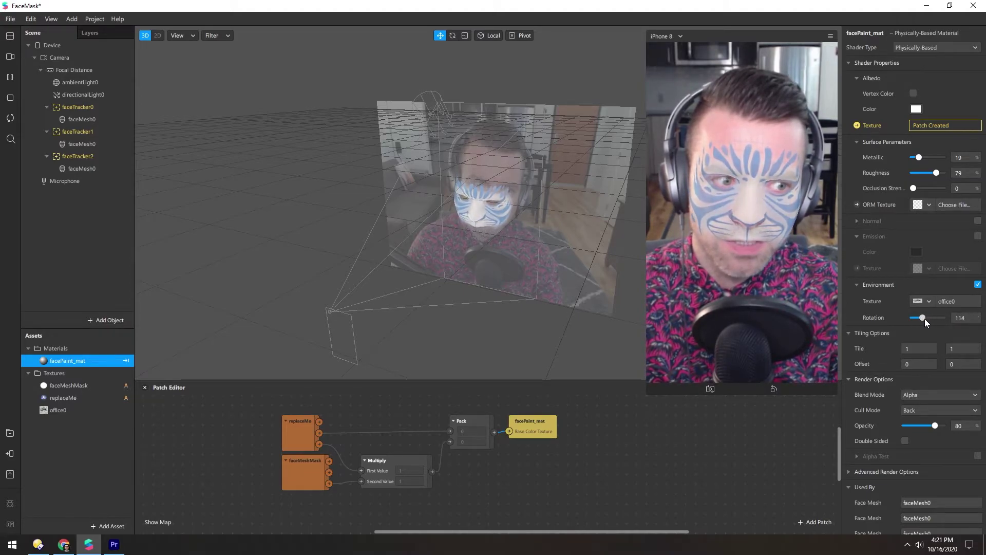
{"action": "left_click", "coordinate": [944, 301]}
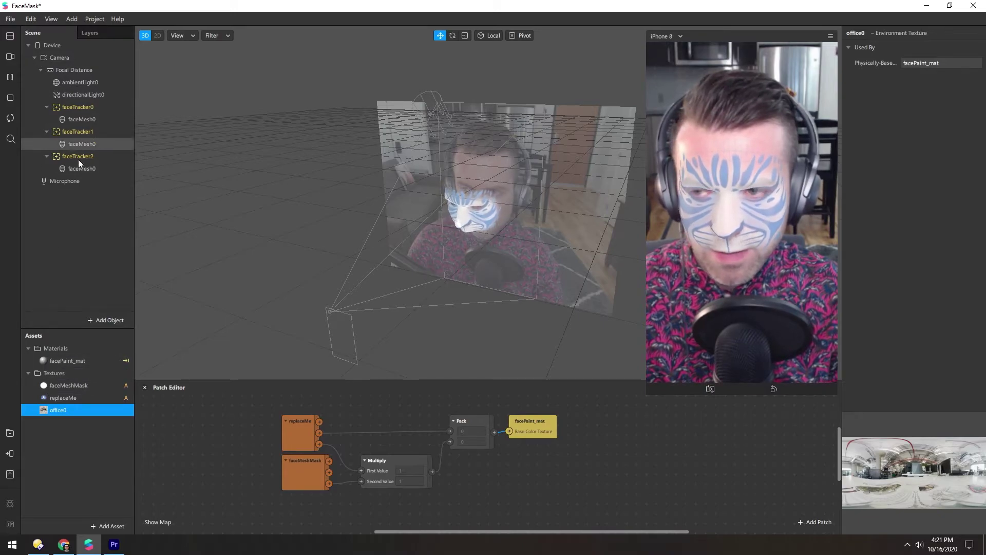
- Select faceMesh0 under faceTracker0 and reopen facePaint_mat's properties
{"action": "left_click", "coordinate": [67, 122]}
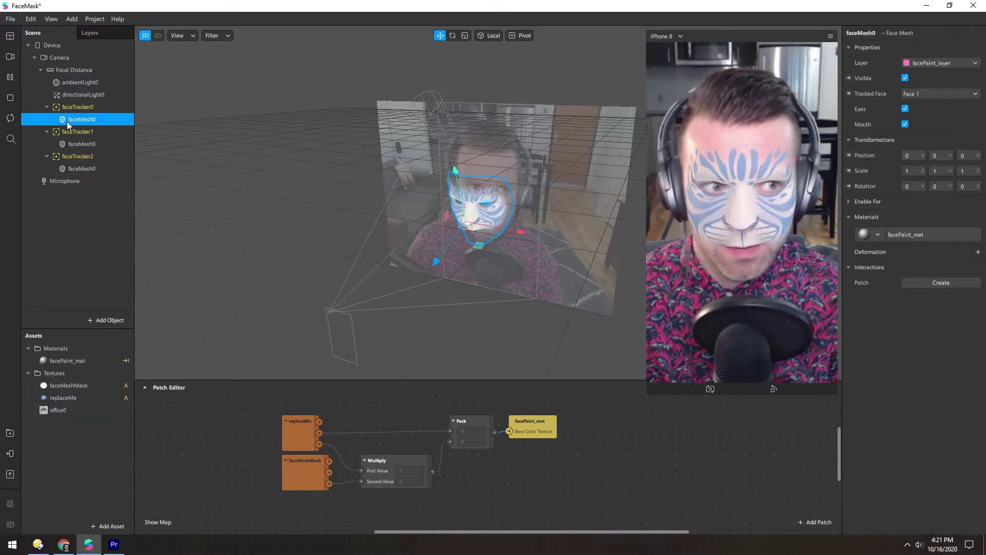
{"action": "left_click", "coordinate": [908, 234]}
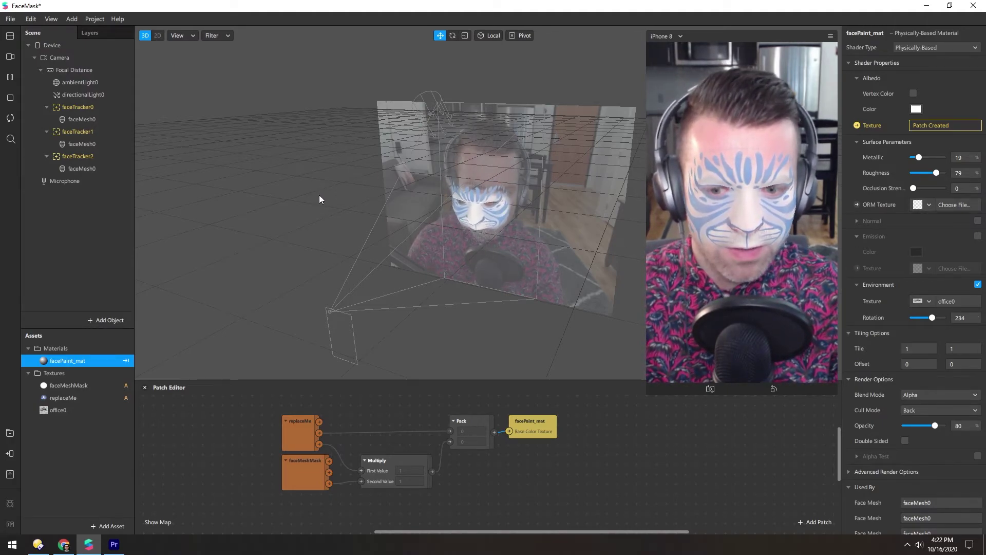
- Check the replaceMe and faceMeshMask patches and textures, ending on the 1024 x 1024 replaceMe texture
{"action": "left_click", "coordinate": [293, 434]}
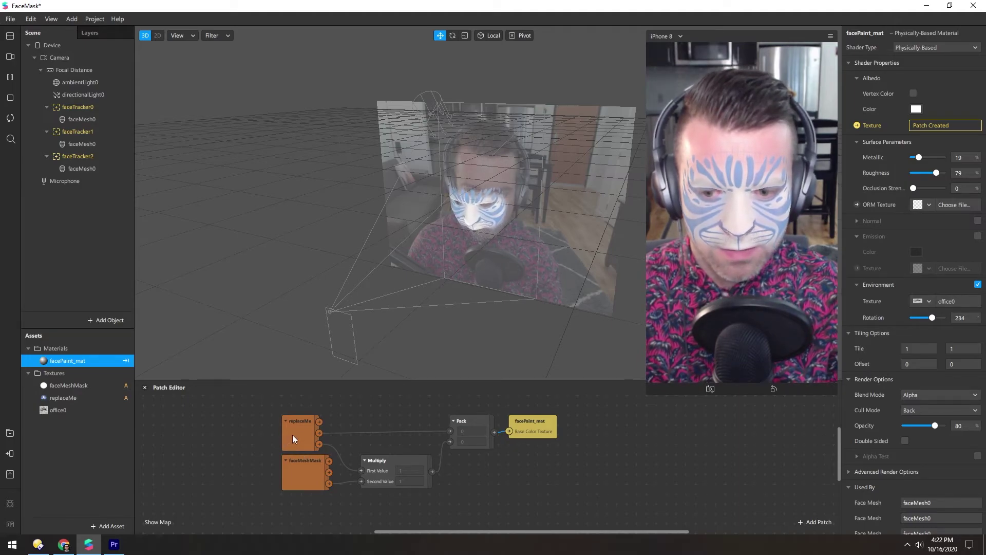
{"action": "left_click", "coordinate": [288, 469]}
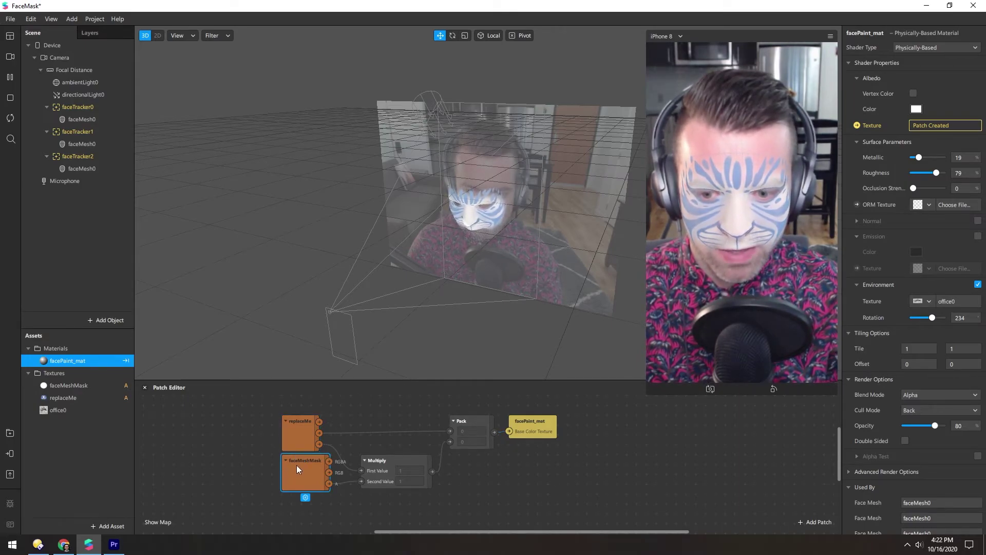
{"action": "left_click", "coordinate": [58, 397]}
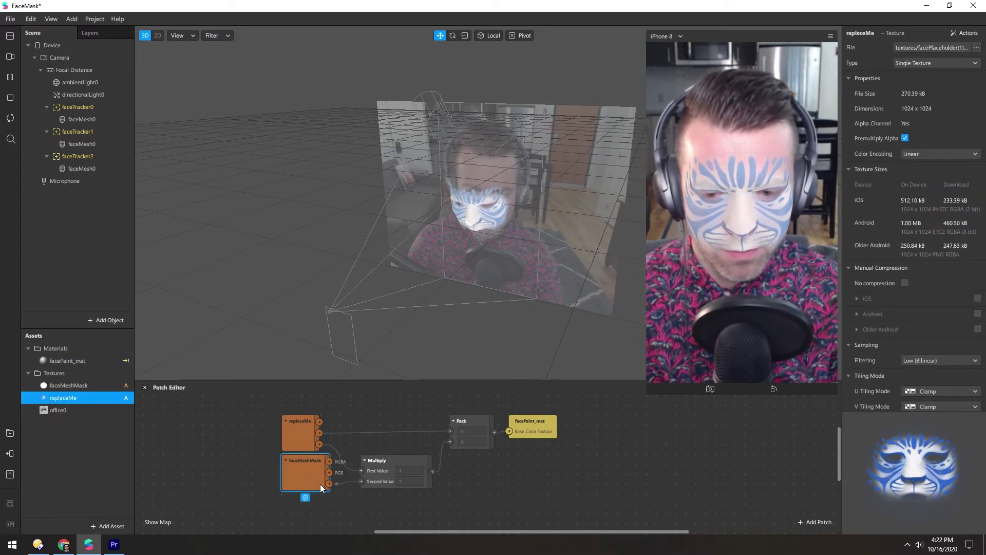
{"action": "left_click", "coordinate": [57, 386]}
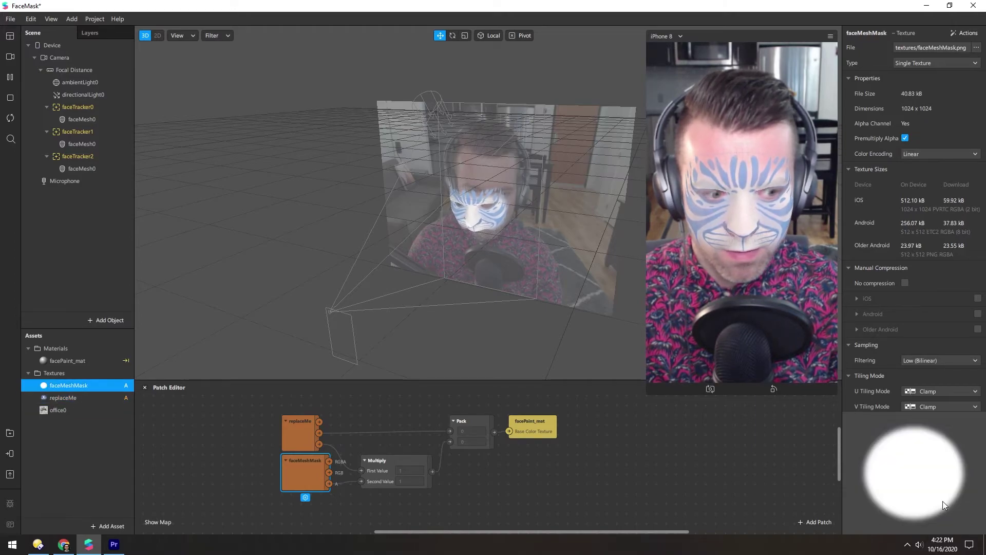
{"action": "left_click", "coordinate": [53, 399]}
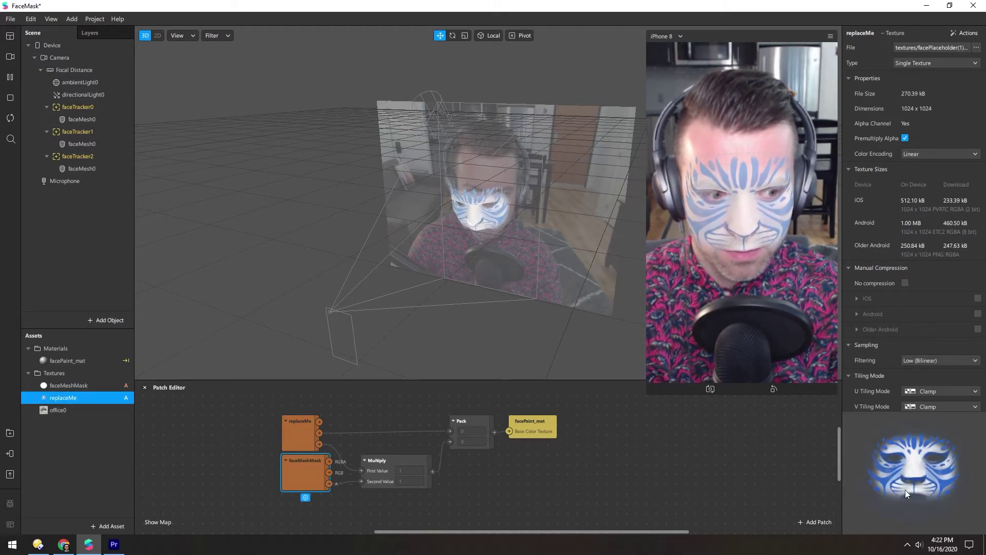
{"action": "left_click", "coordinate": [405, 462]}
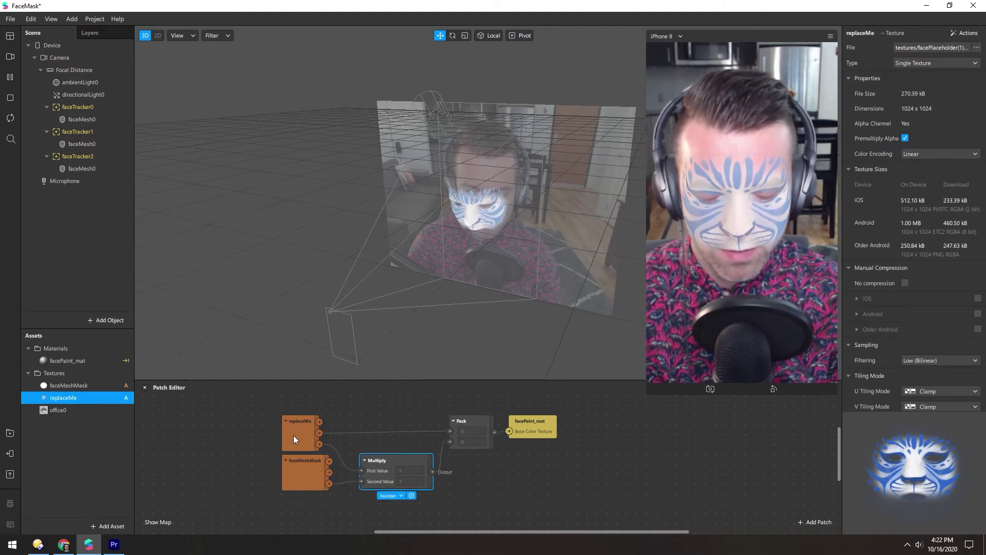
{"action": "left_click", "coordinate": [297, 422]}
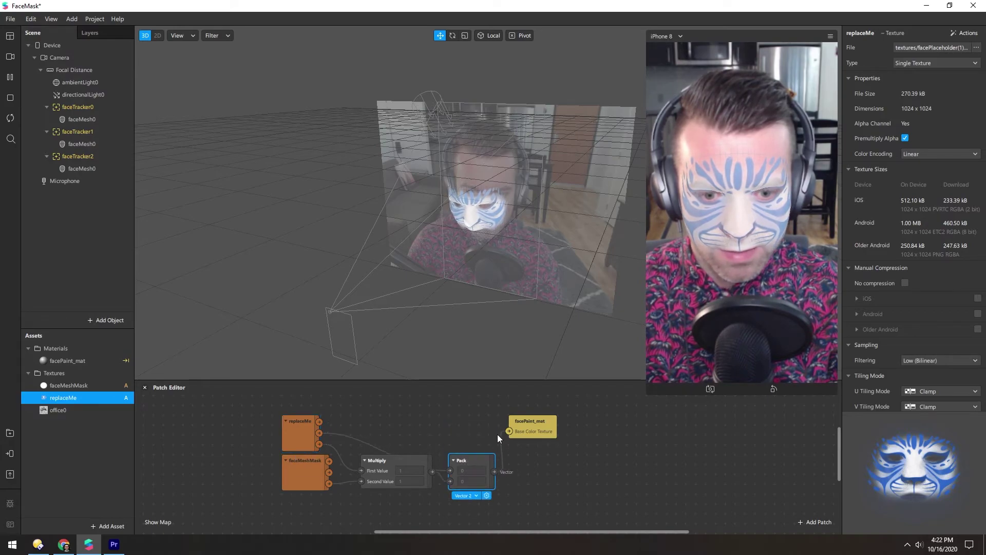
{"action": "left_click_drag", "start_coordinate": [319, 422], "coordinate": [508, 433]}
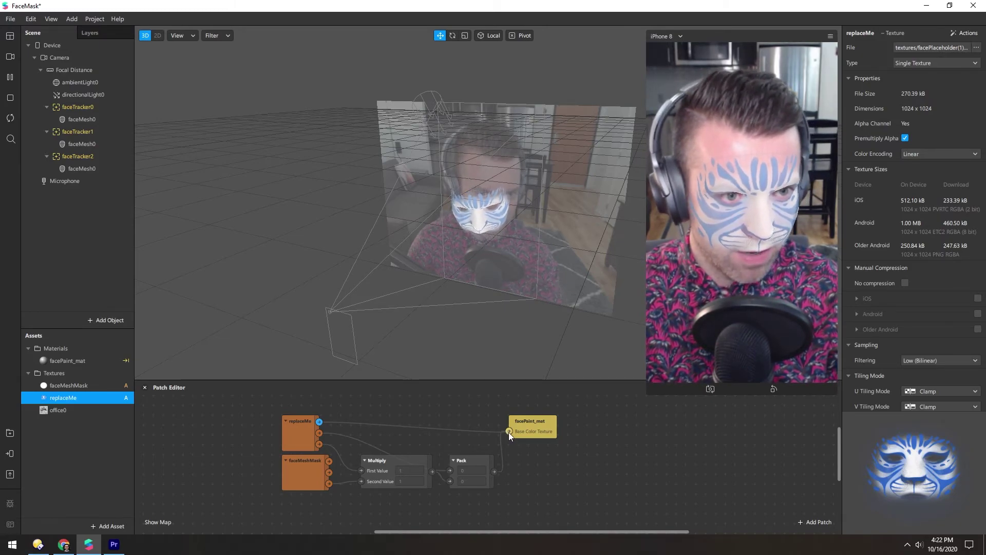
{"action": "left_click_drag", "start_coordinate": [509, 432], "coordinate": [509, 432]}
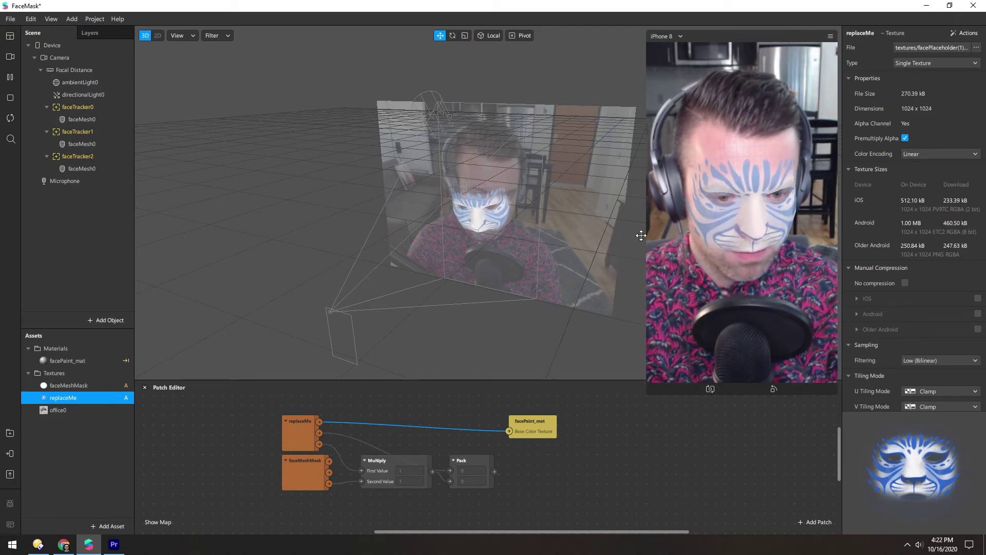
{"action": "left_click_drag", "start_coordinate": [494, 471], "coordinate": [508, 430]}
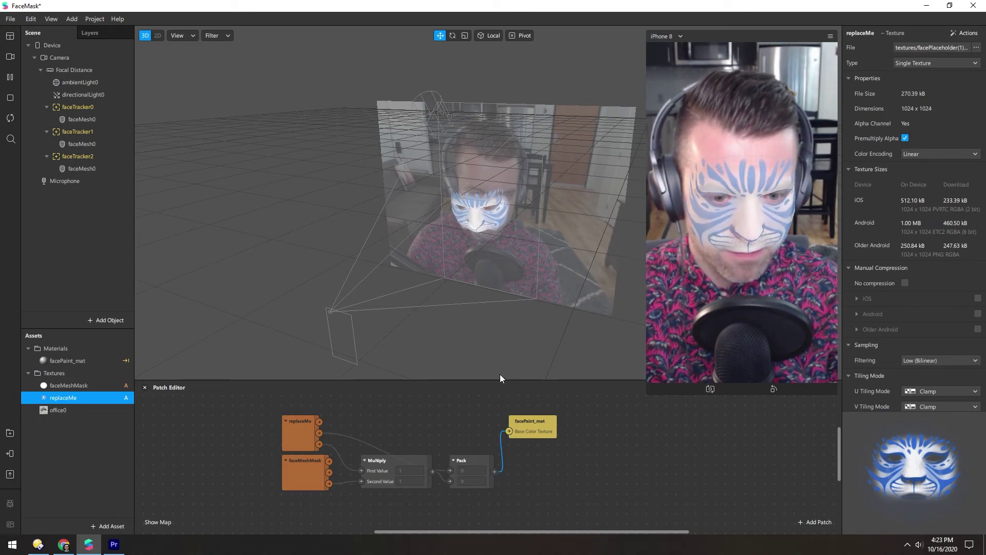
{"action": "left_click_drag", "start_coordinate": [463, 433], "coordinate": [462, 413]}
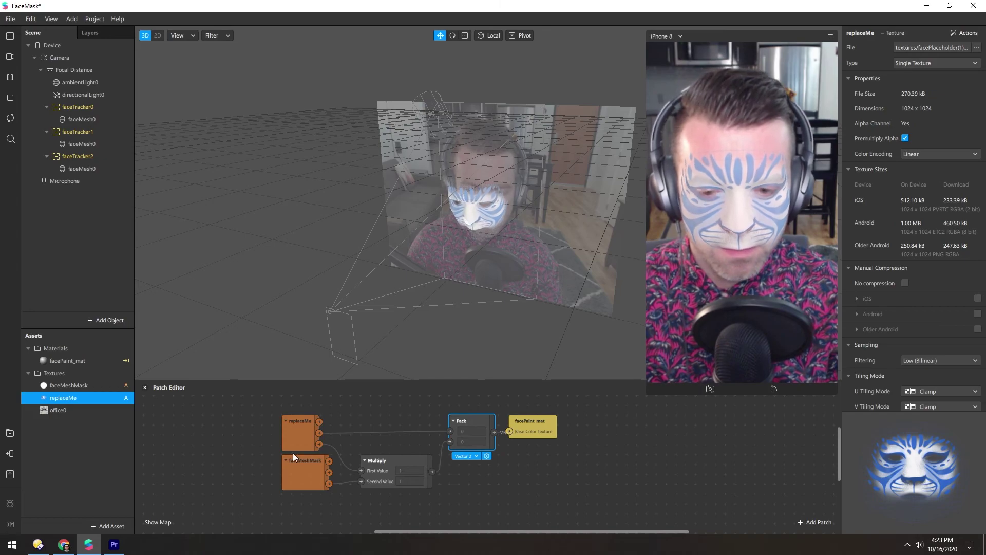